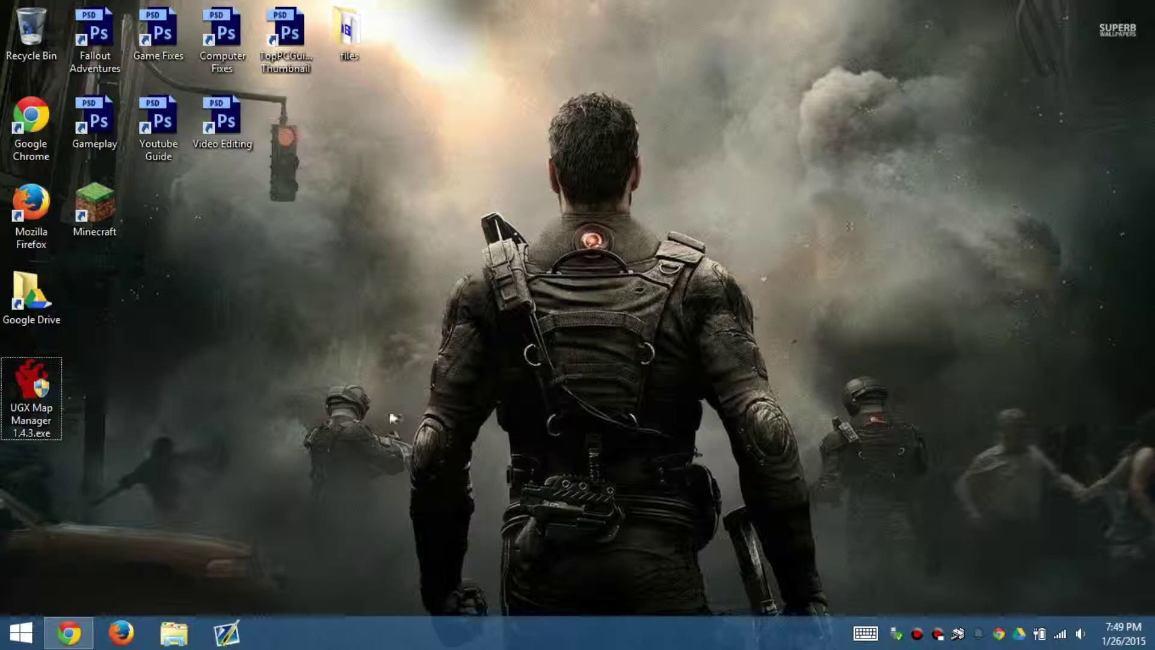
# Switch to Chrome, look over the VideoLAN page for the VLC media player download, and minimize the browser.
pyautogui.click(69, 633)
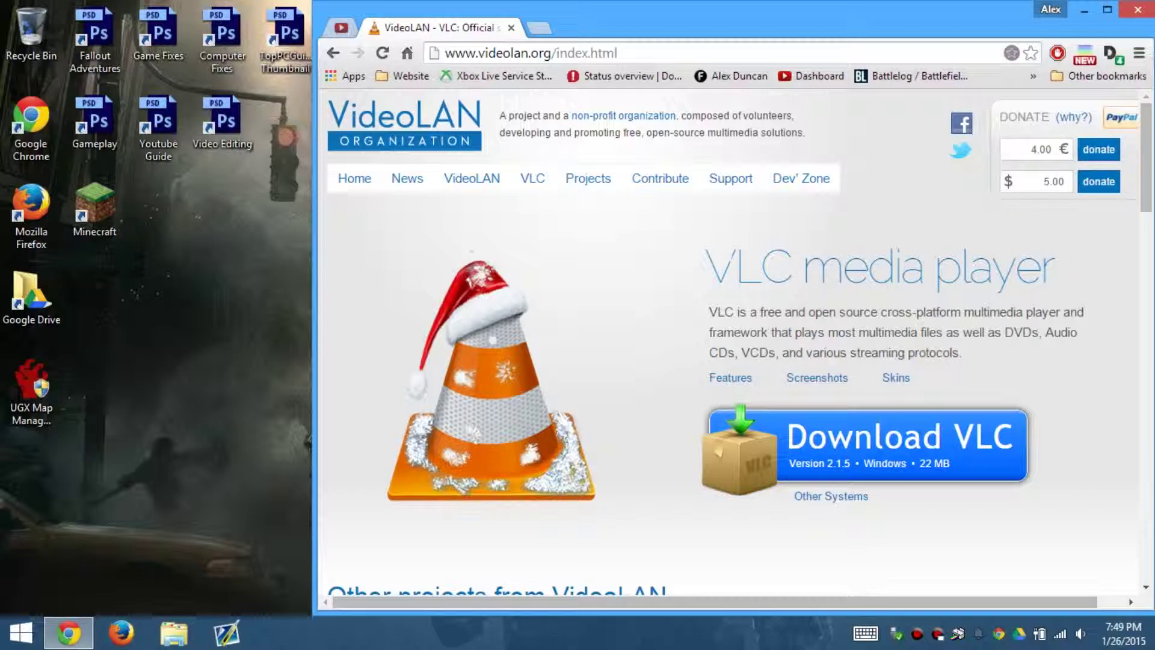
pyautogui.tripleClick(878, 268)
pyautogui.click(878, 268)
pyautogui.scroll(-5, 726, 295)
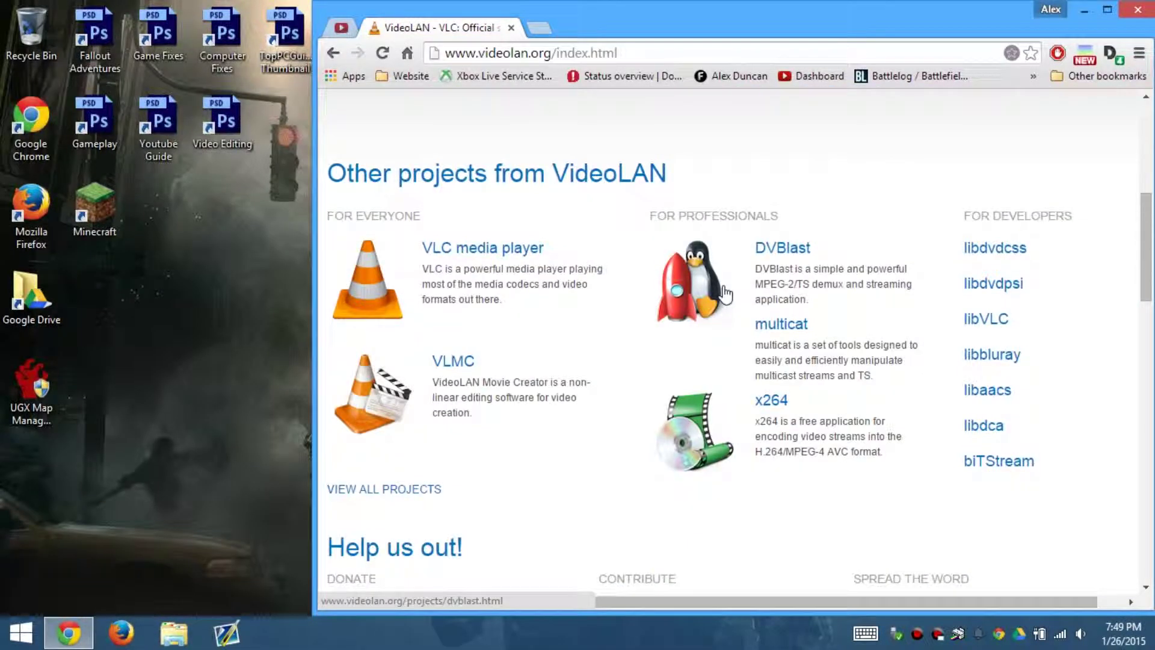
pyautogui.scroll(8, 726, 294)
pyautogui.scroll(-6, 724, 290)
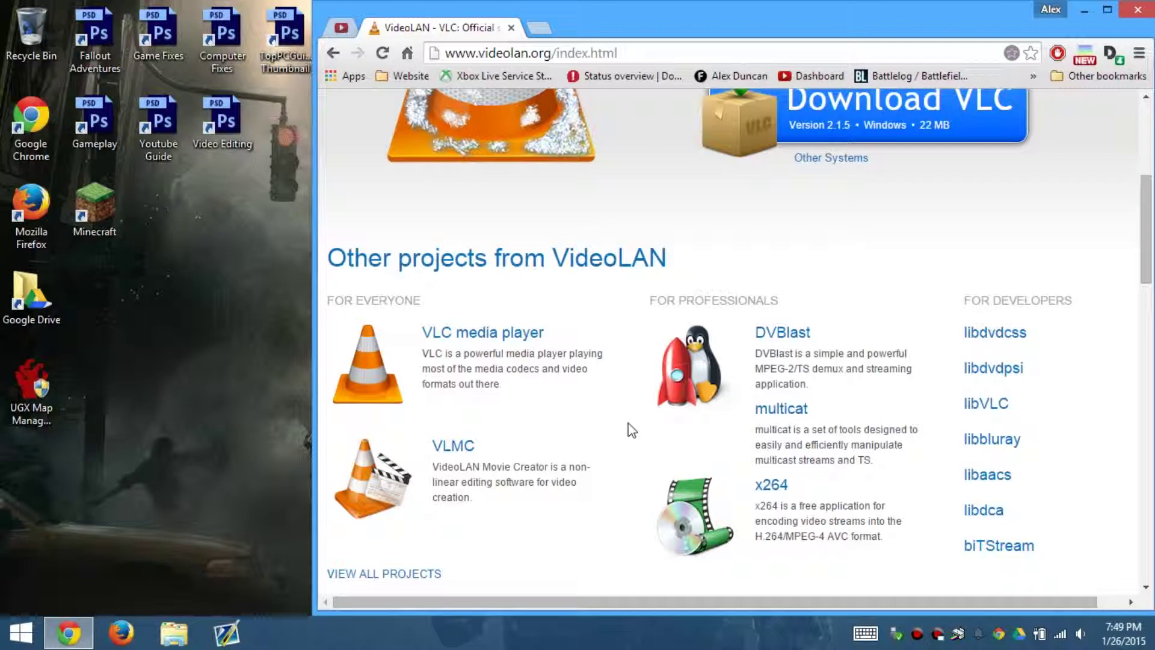
pyautogui.scroll(5, 628, 423)
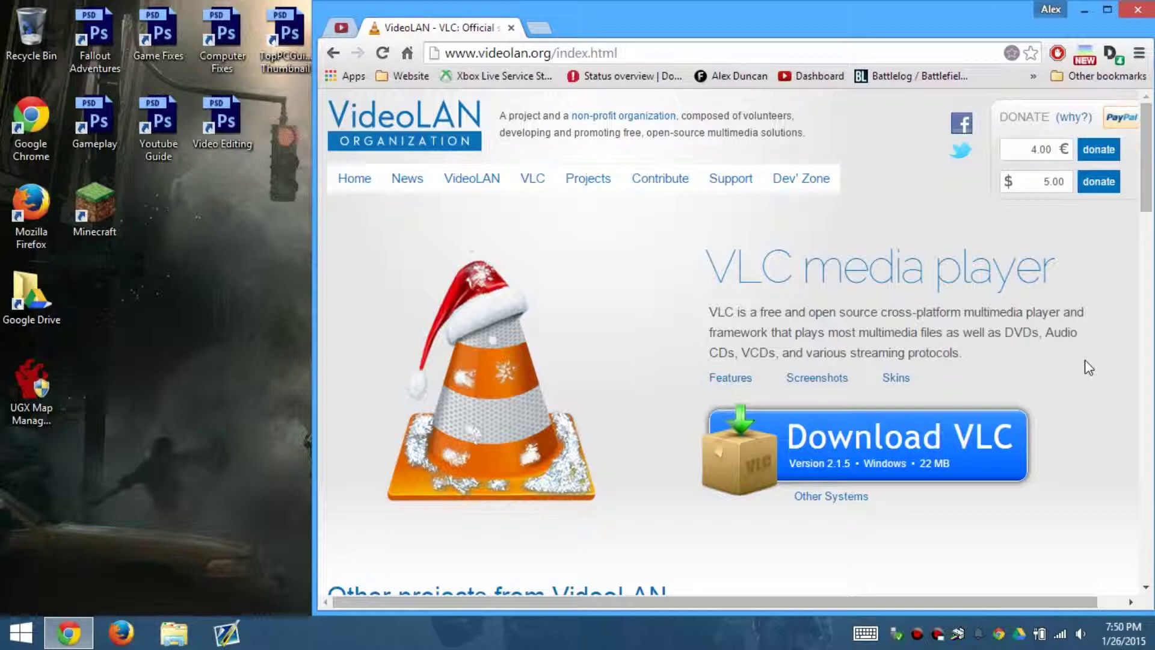
pyautogui.moveTo(586, 180)
pyautogui.click(920, 465)
pyautogui.click(1084, 11)
# Launch VLC media player, close the File Explorer window, and bring the VLC window fully into view on the desktop.
pyautogui.click(174, 631)
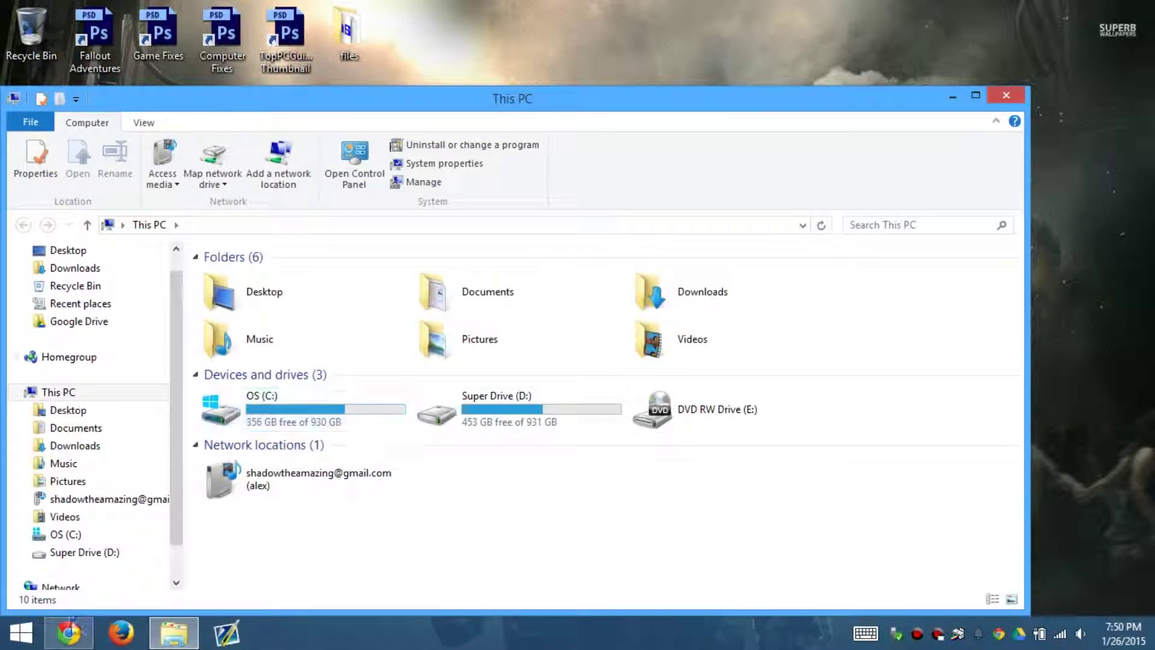
pyautogui.press('super')
pyautogui.write('vlc media player')
pyautogui.press('super')
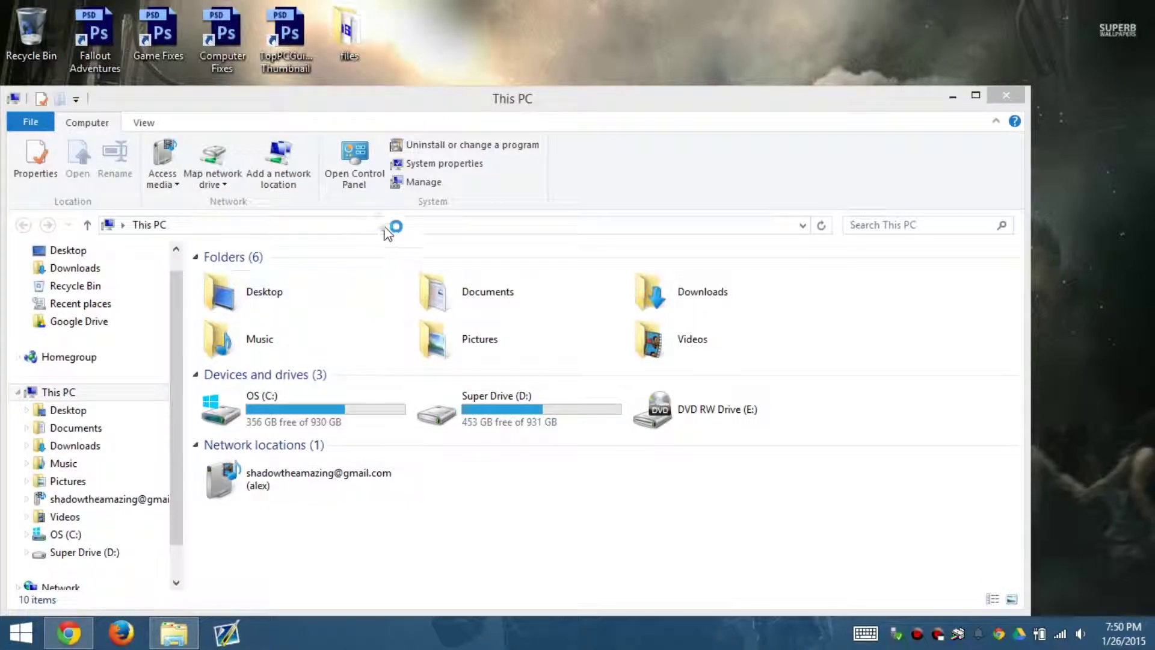
pyautogui.click(1001, 100)
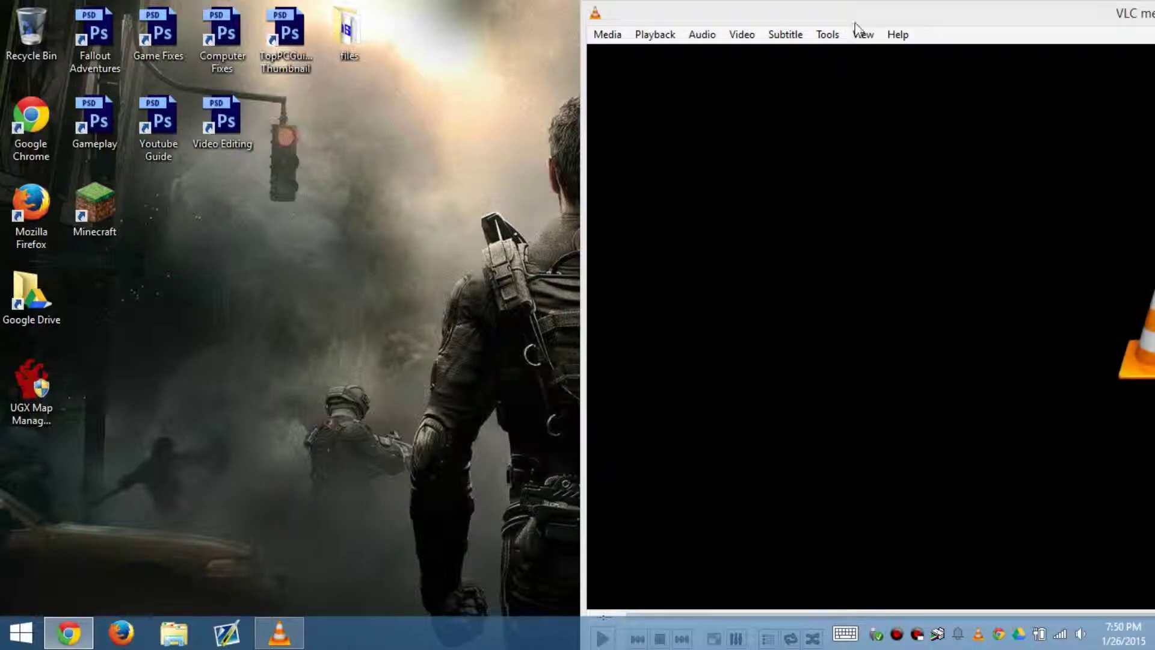
pyautogui.moveTo(856, 18); pyautogui.dragTo(208, 39)
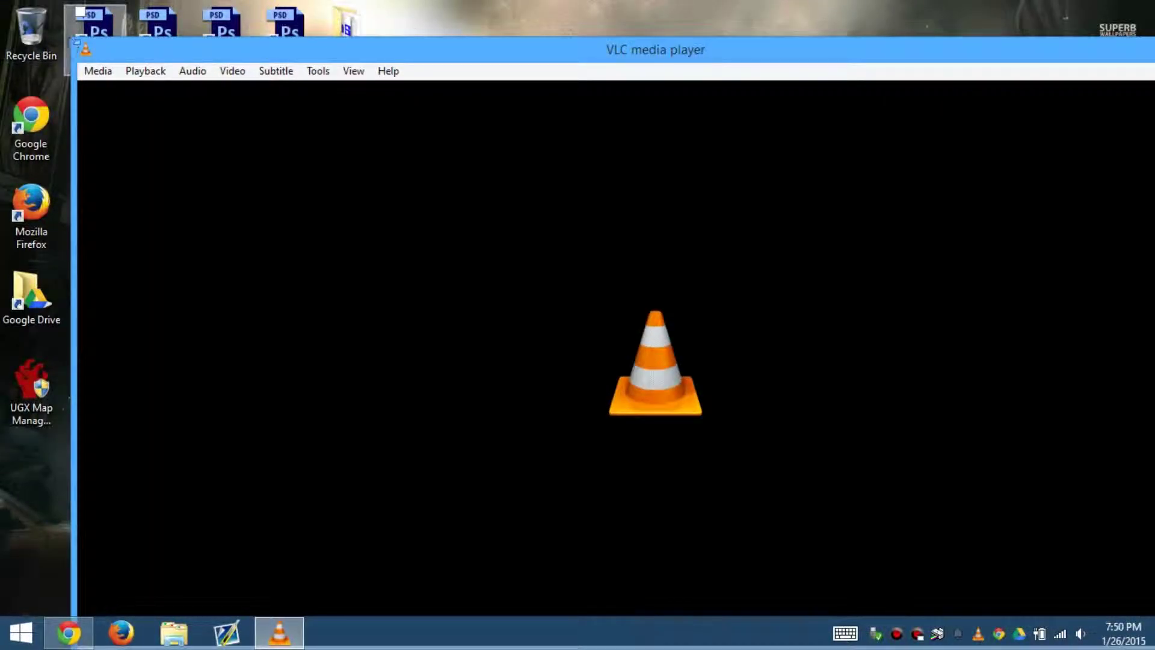
pyautogui.moveTo(361, 49); pyautogui.dragTo(419, 137)
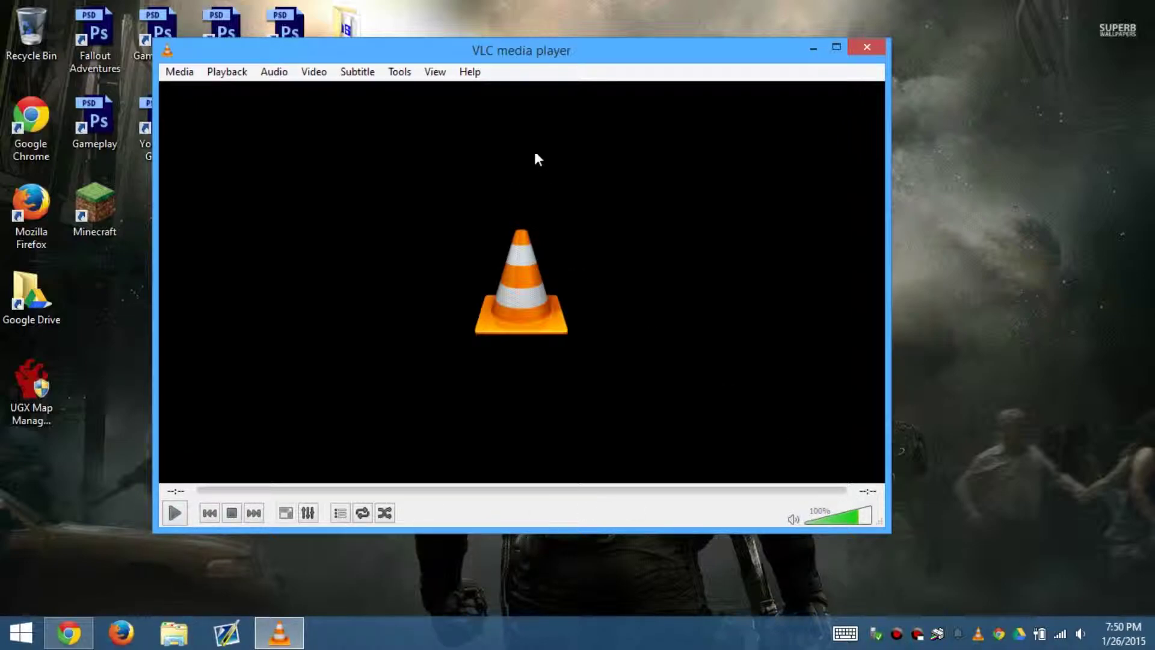
# Open the capture device settings in VLC and check the capture modes, keeping DirectShow.
pyautogui.click(446, 74)
pyautogui.moveTo(404, 74)
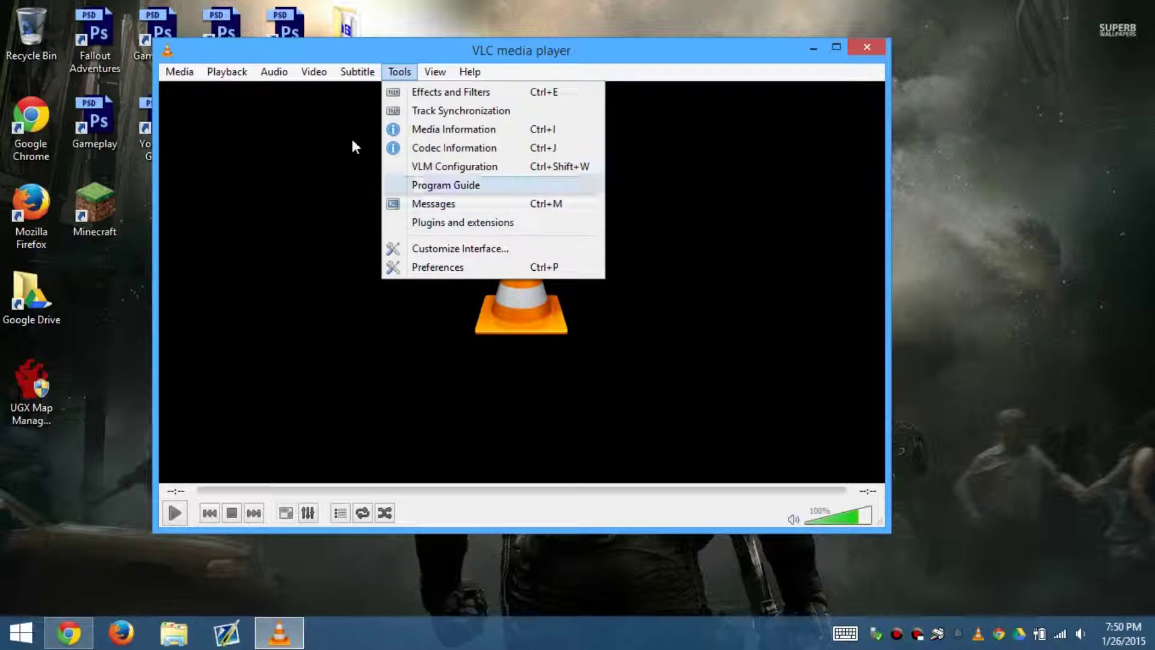
pyautogui.moveTo(177, 76)
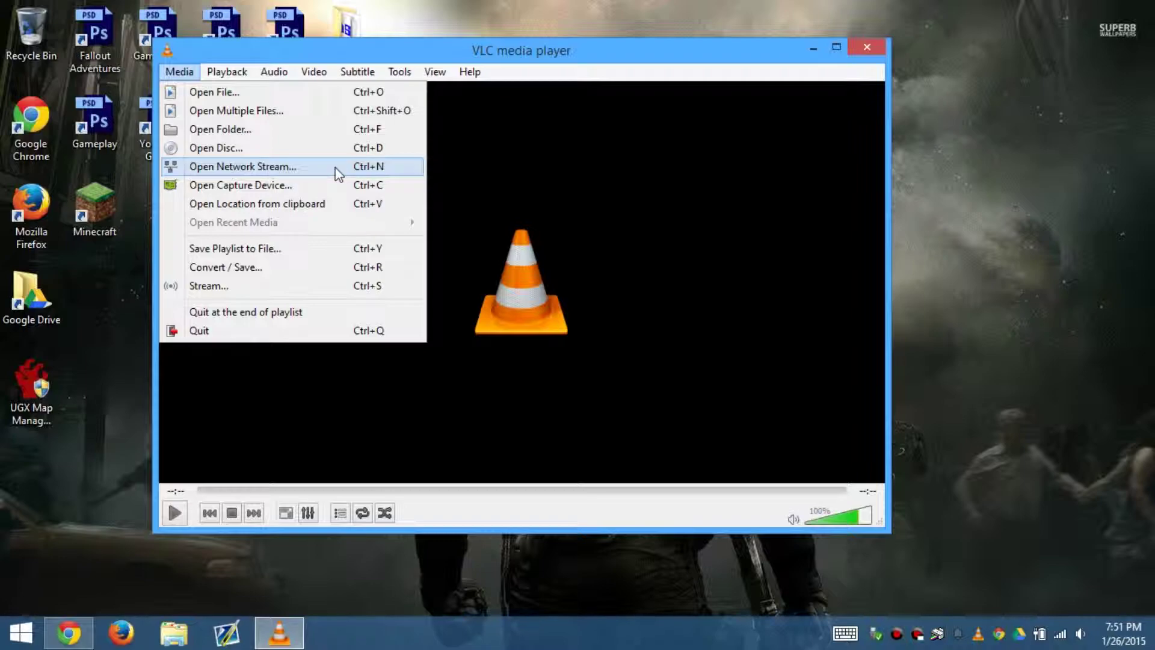
pyautogui.click(328, 185)
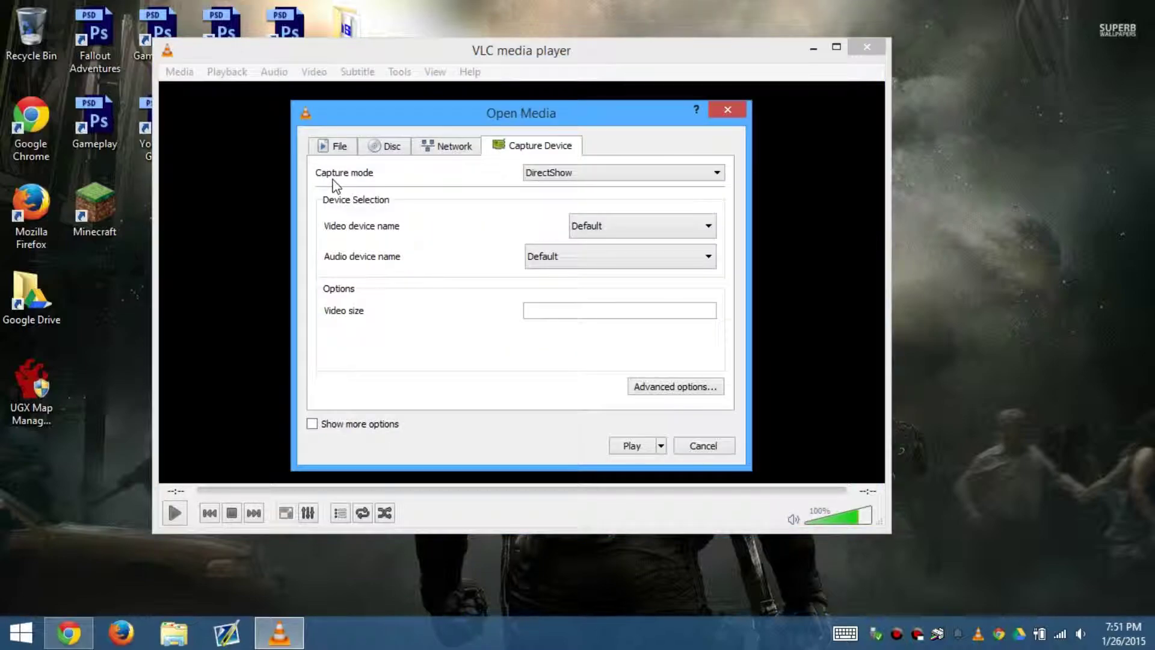
pyautogui.click(570, 175)
pyautogui.click(570, 175)
# Look through the available video and audio devices and set the video device to Logitech HD Pro Webcam C920.
pyautogui.click(599, 228)
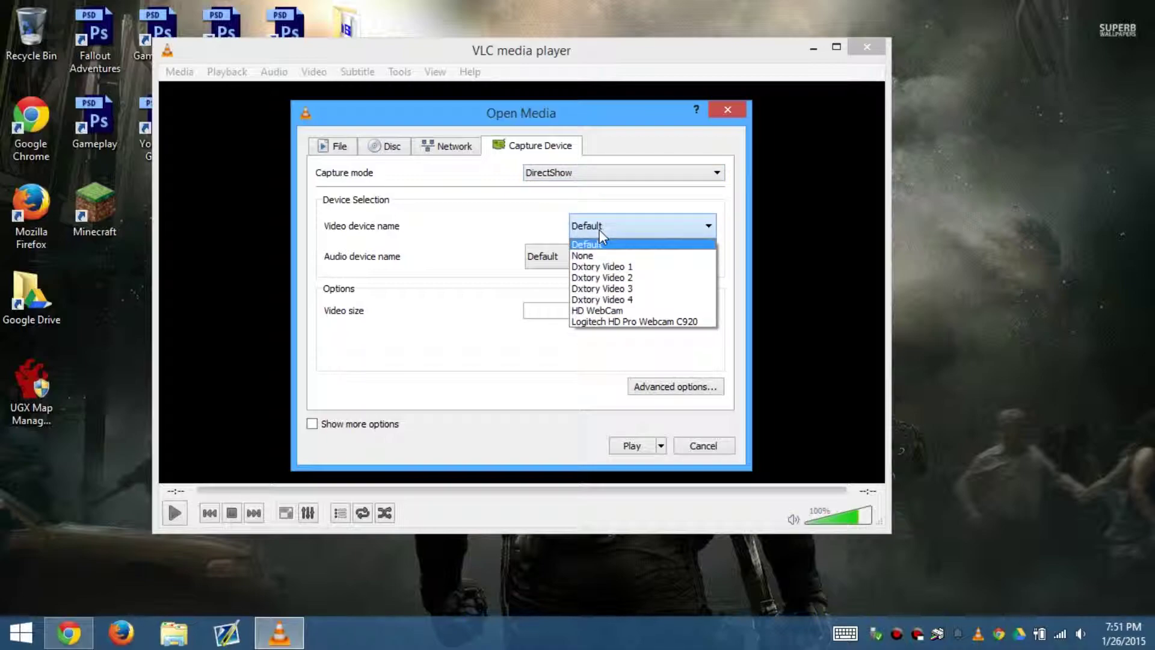
pyautogui.click(599, 229)
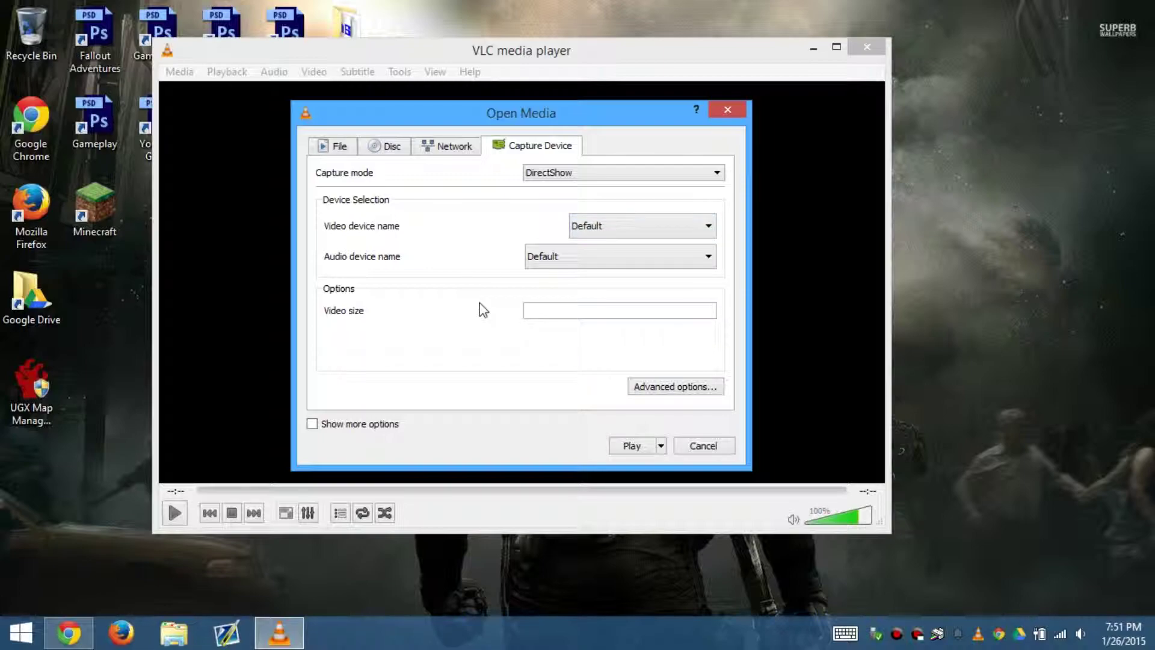
pyautogui.click(594, 260)
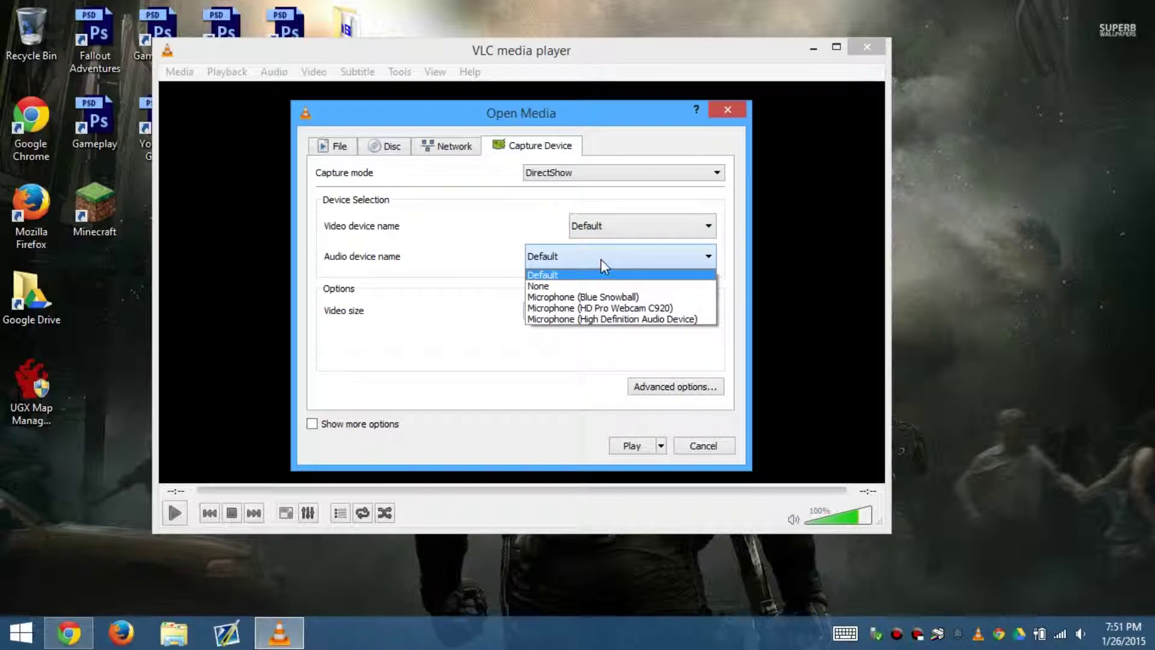
pyautogui.click(602, 260)
pyautogui.click(616, 230)
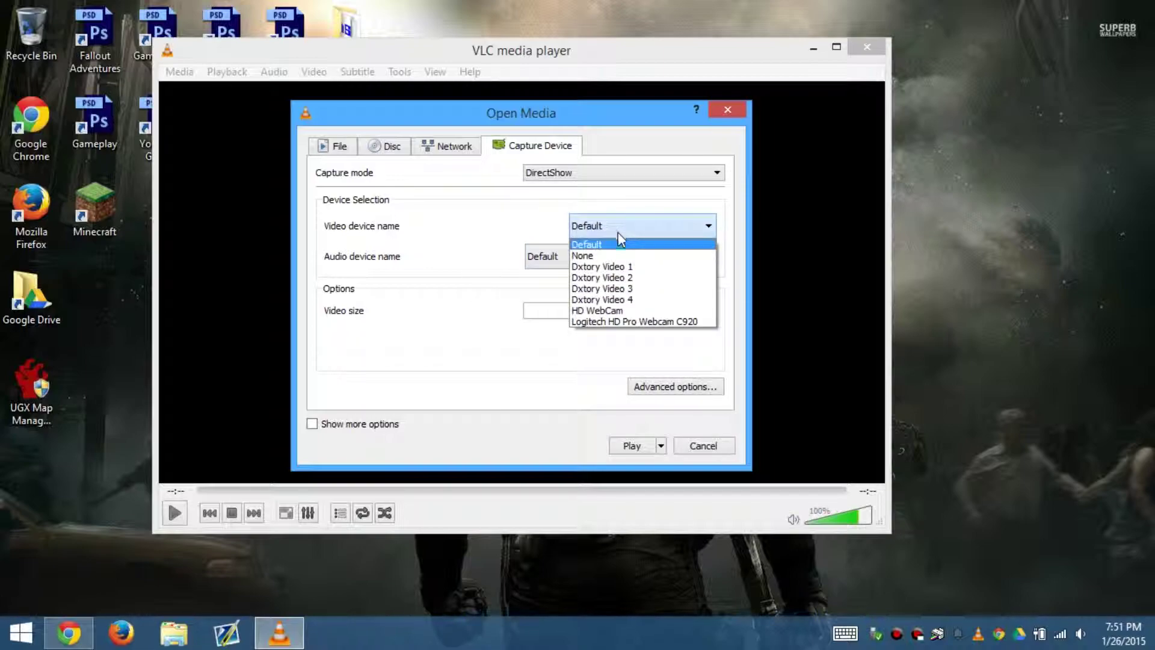
pyautogui.click(496, 308)
pyautogui.click(610, 231)
pyautogui.click(610, 318)
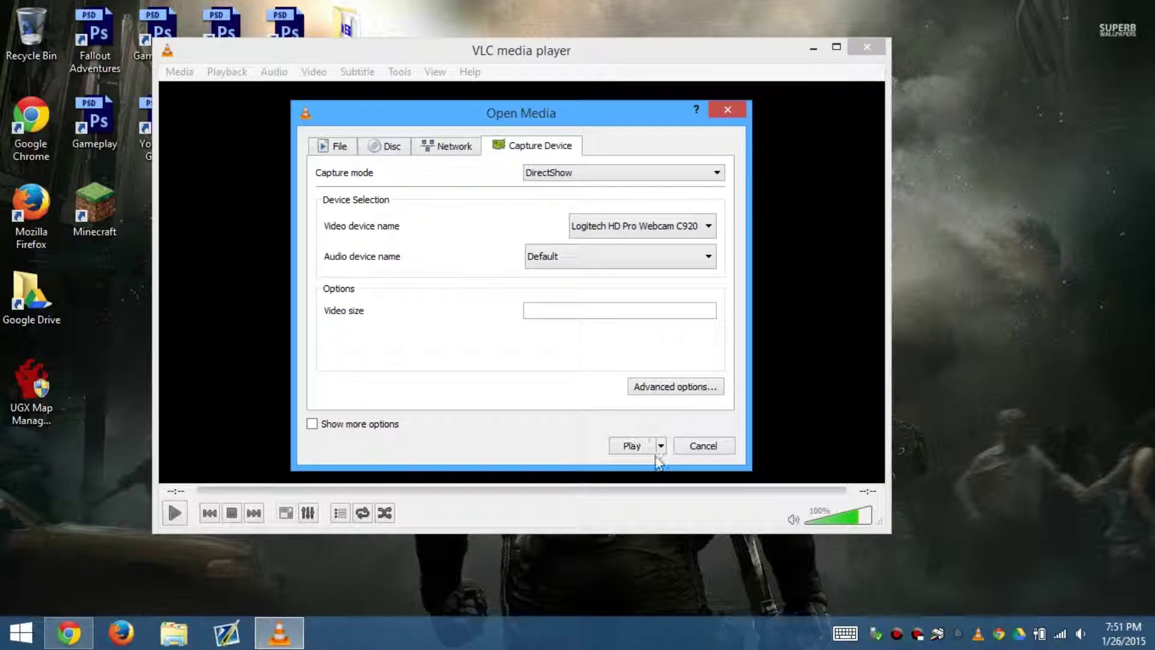
# Set the audio device to None and start playing the webcam feed.
pyautogui.click(585, 257)
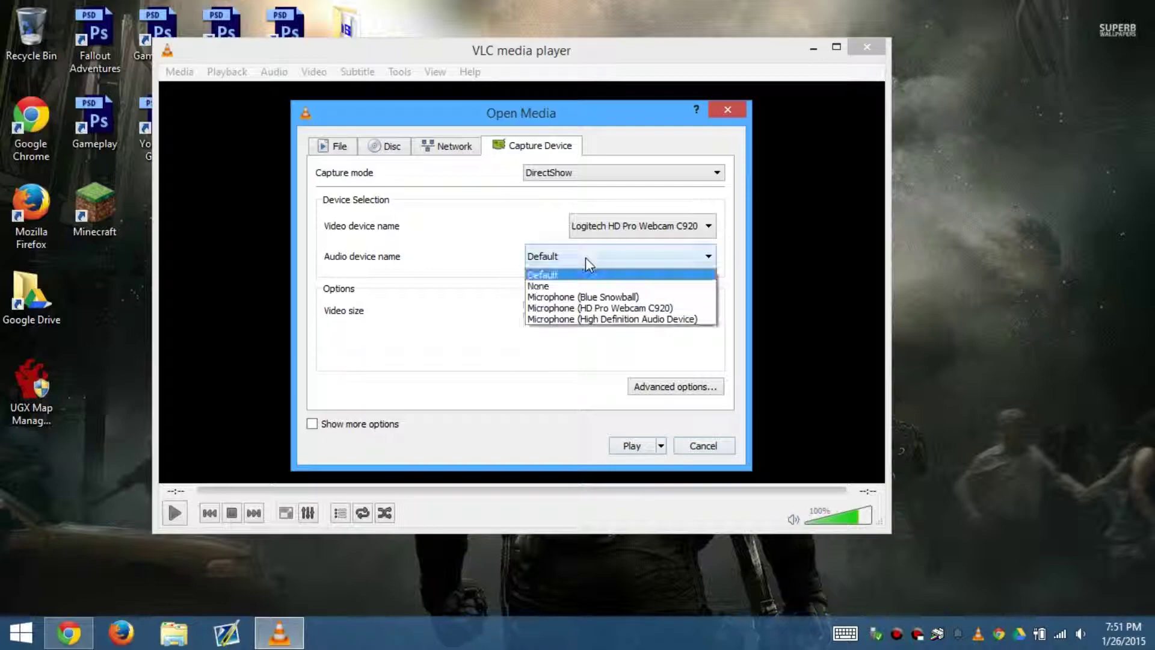
pyautogui.click(576, 287)
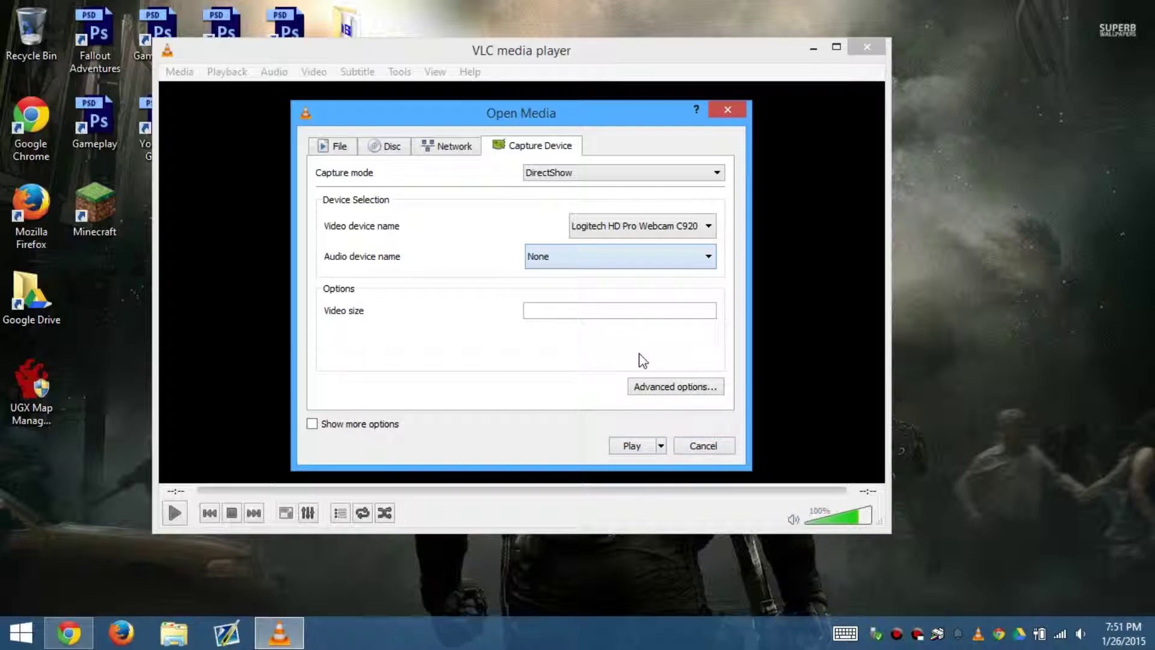
pyautogui.click(632, 446)
# Shrink the webcam feed window and move it toward the middle of the desktop, then close VLC.
pyautogui.moveTo(536, 61); pyautogui.dragTo(859, 85)
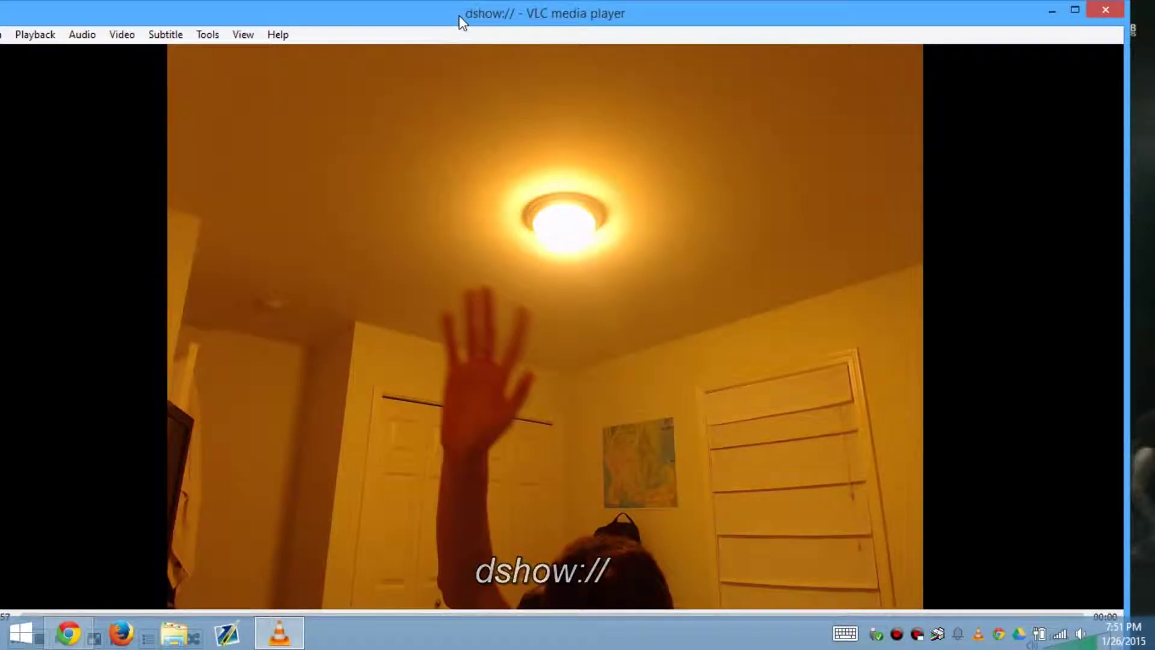
pyautogui.moveTo(480, 6); pyautogui.dragTo(605, 260)
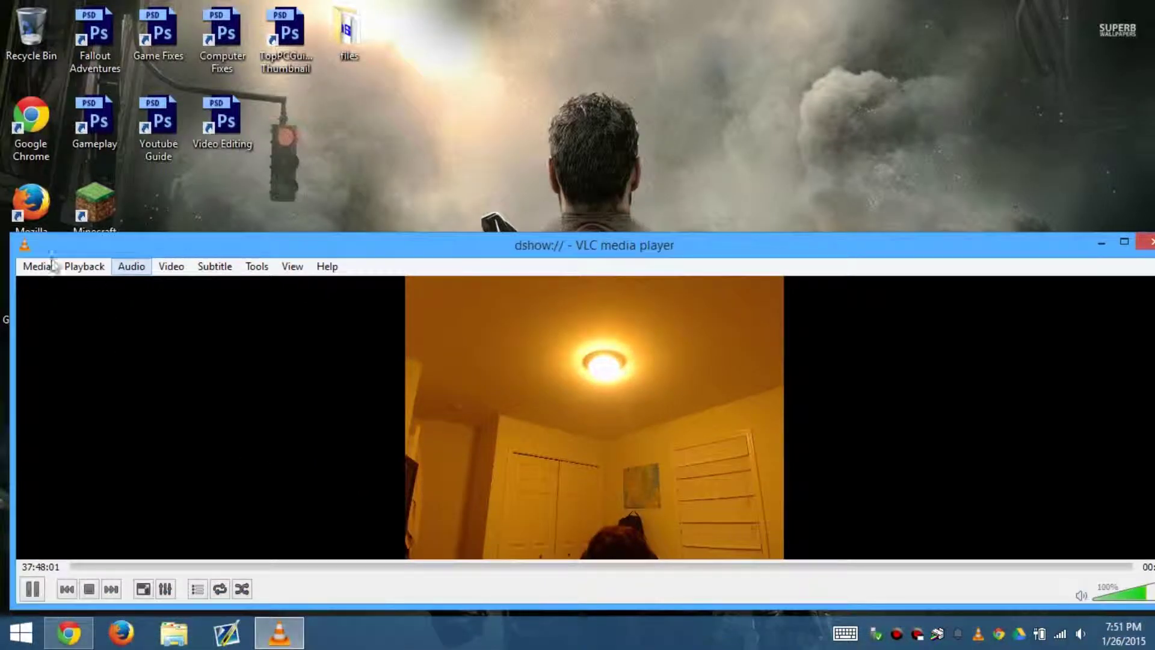
pyautogui.moveTo(9, 236); pyautogui.dragTo(884, 324)
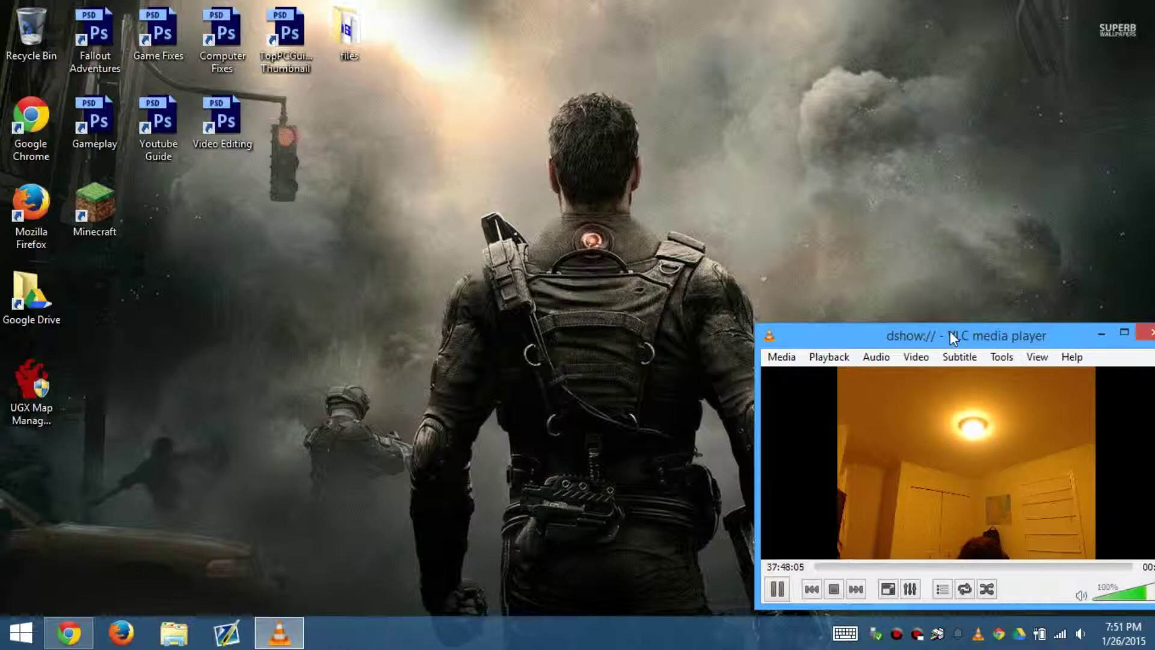
pyautogui.moveTo(950, 332); pyautogui.dragTo(649, 245)
pyautogui.click(916, 246)
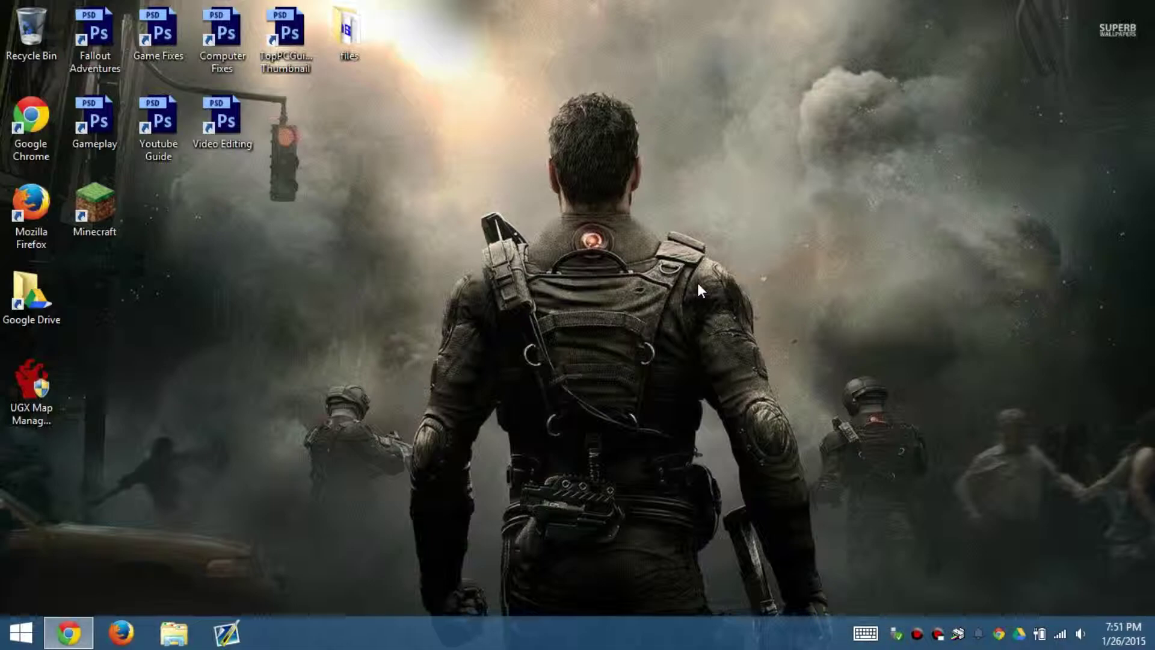
# Return to the VideoLAN page in Chrome, widen the browser window to examine the site's web address, and minimize it.
pyautogui.click(91, 621)
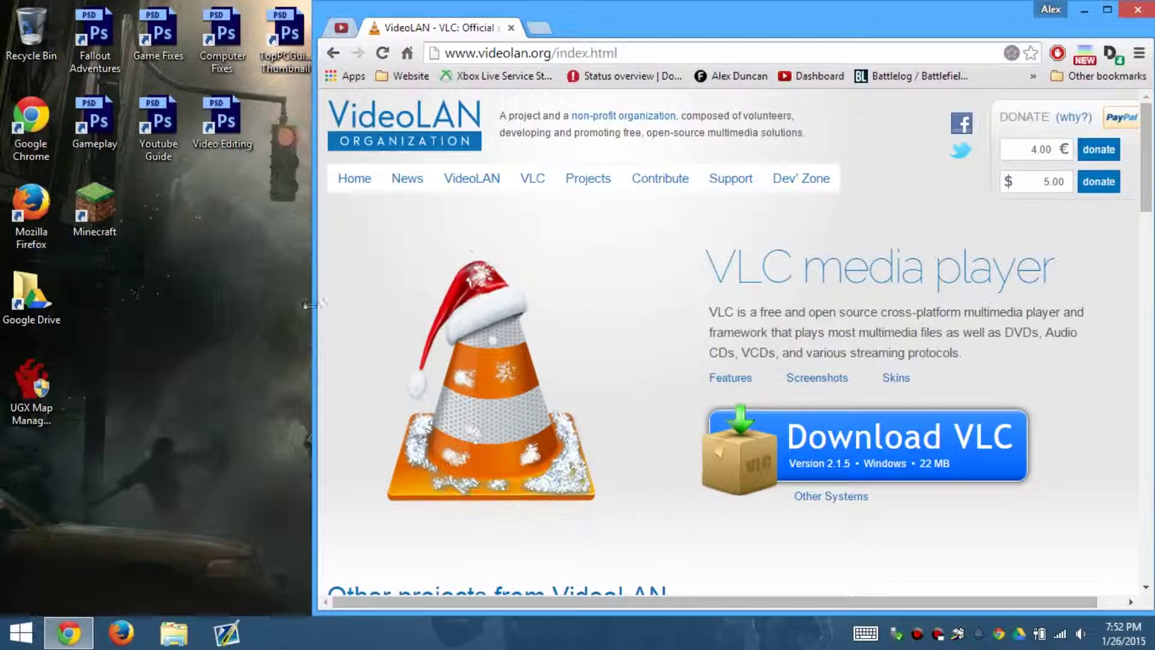
pyautogui.moveTo(312, 304); pyautogui.dragTo(110, 304)
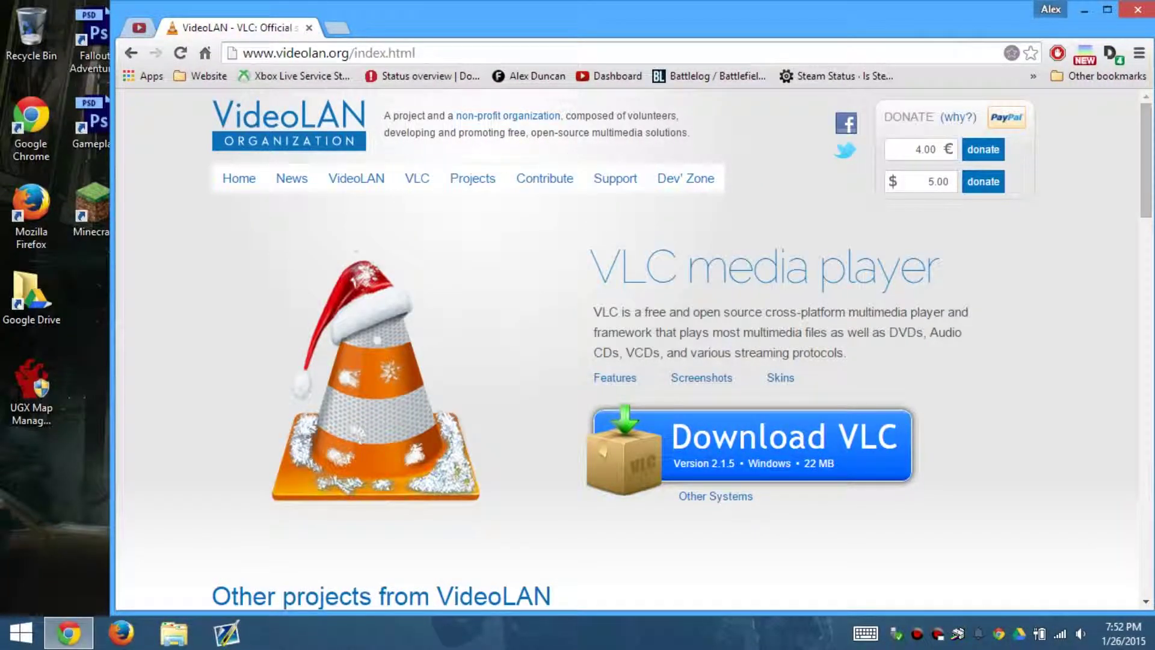
pyautogui.click(328, 53)
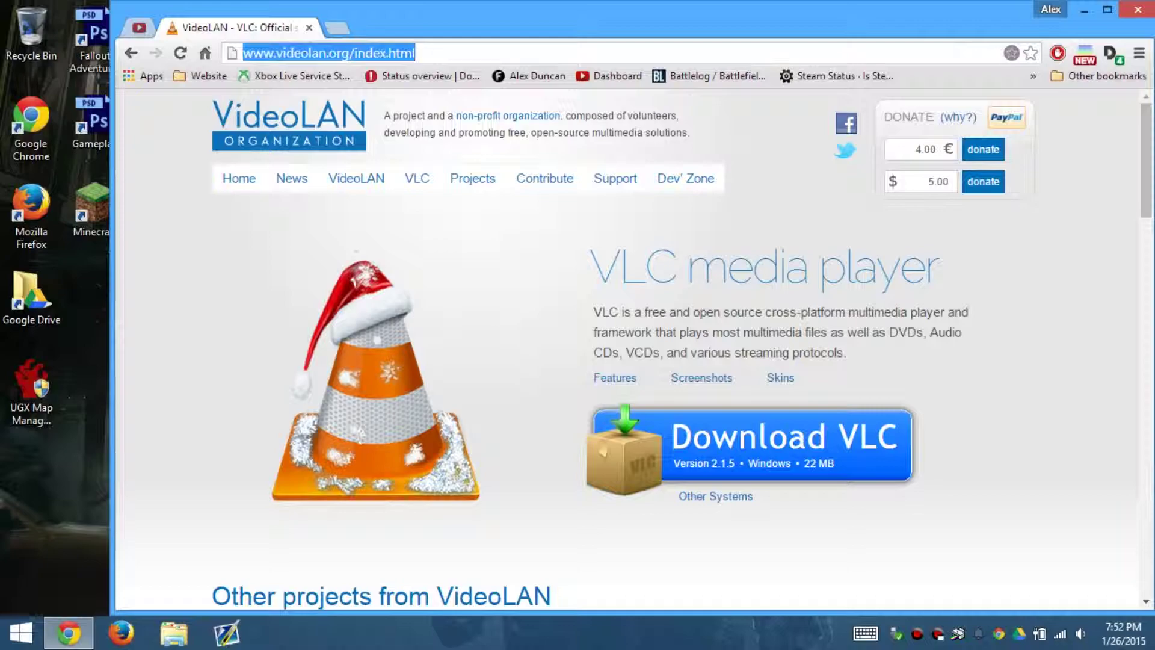
pyautogui.click(238, 171)
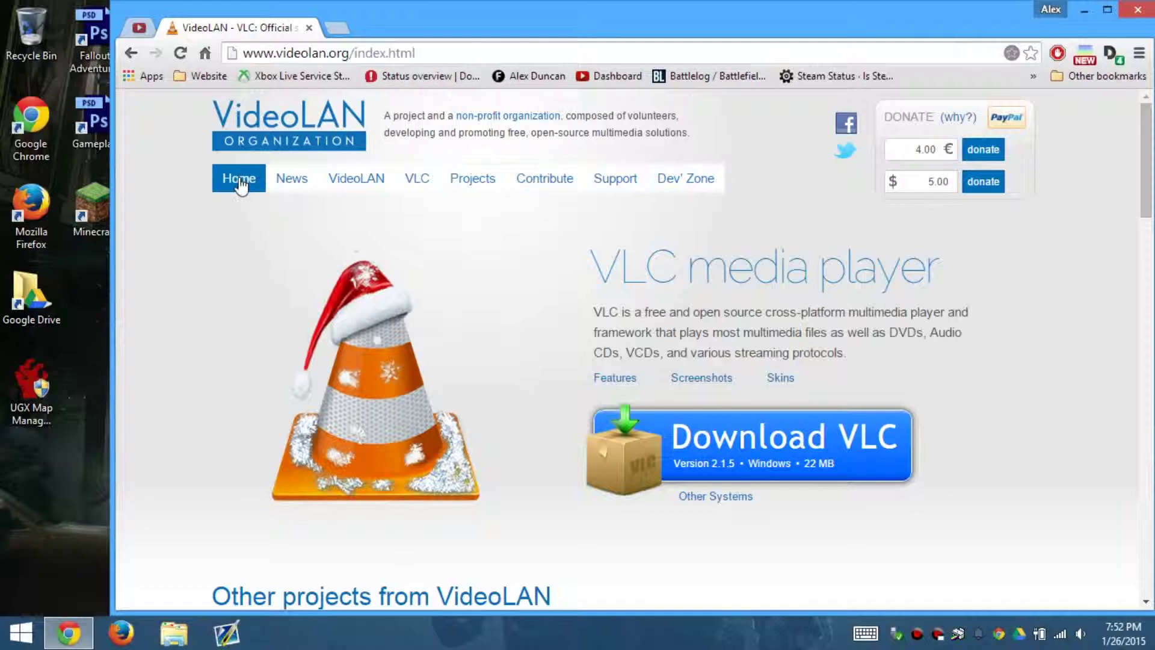
pyautogui.click(350, 53)
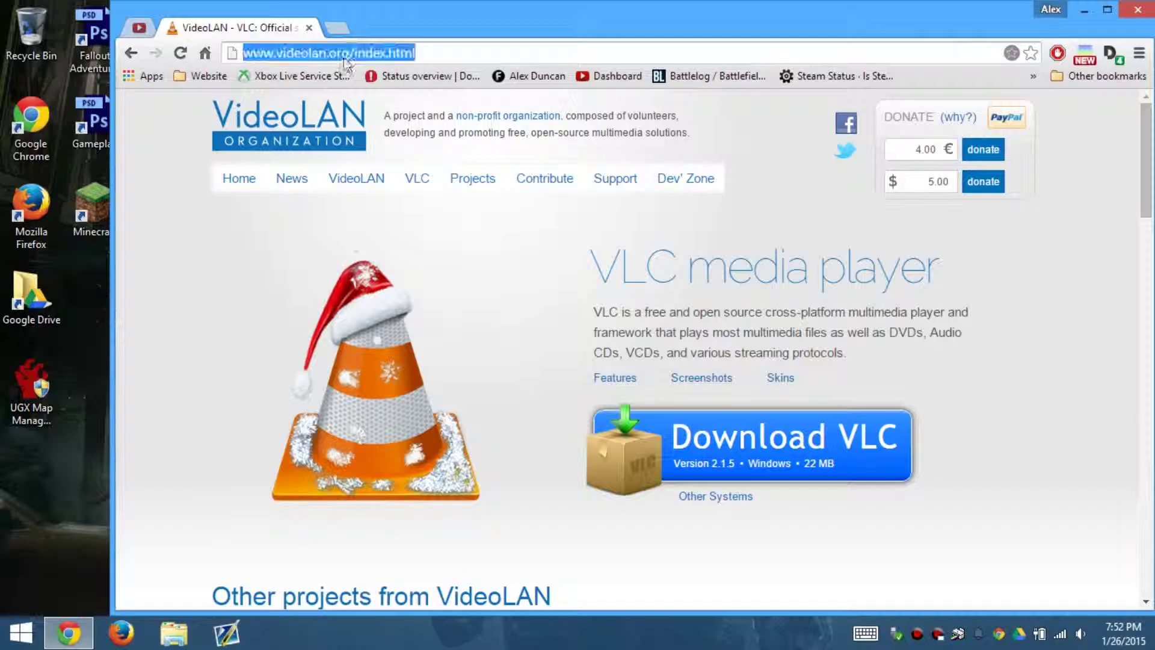
pyautogui.click(351, 53)
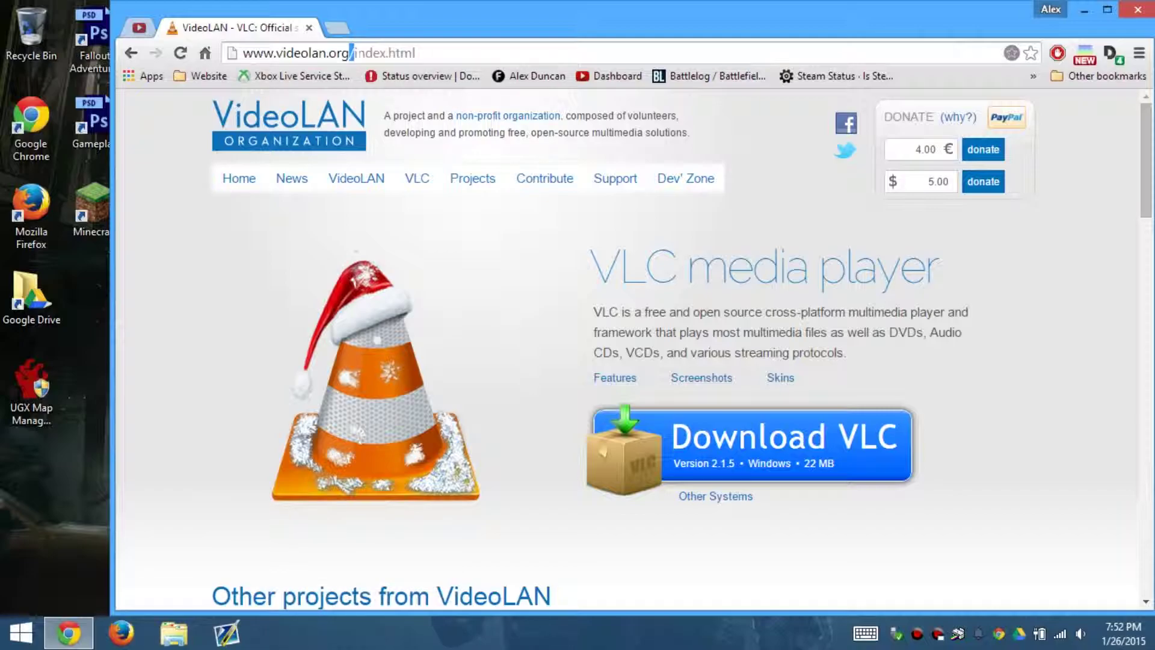
pyautogui.click(1085, 13)
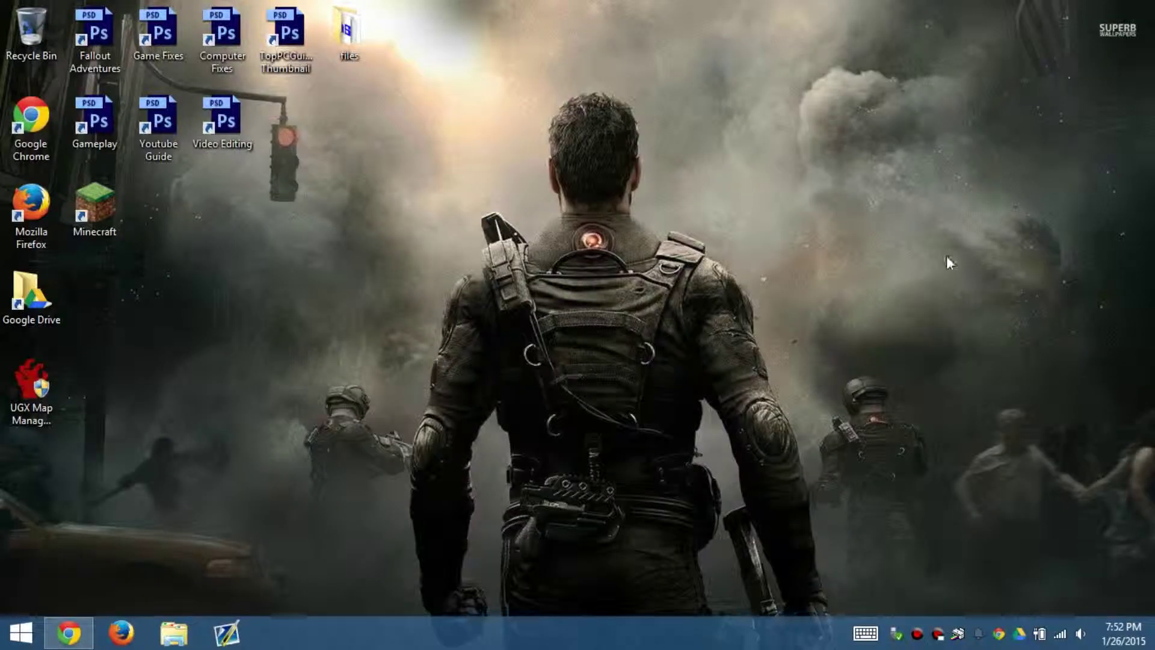